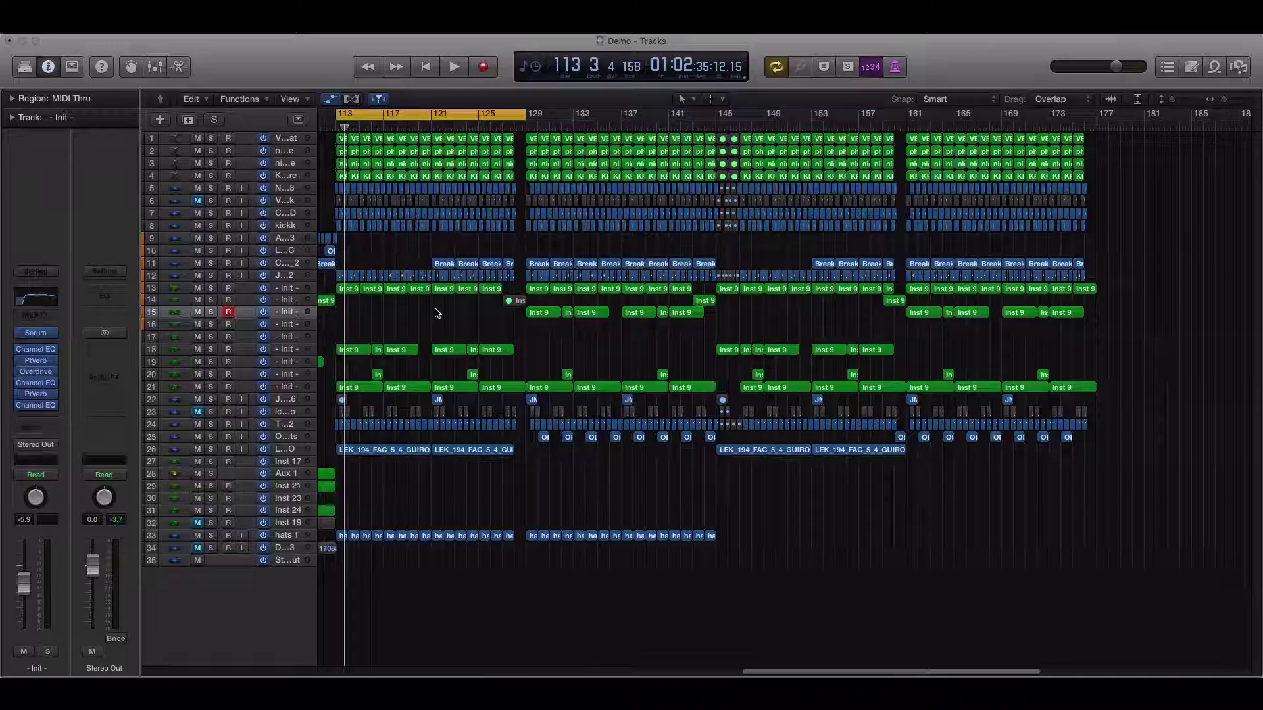
{"action": "left_click", "coordinate": [151, 66]}
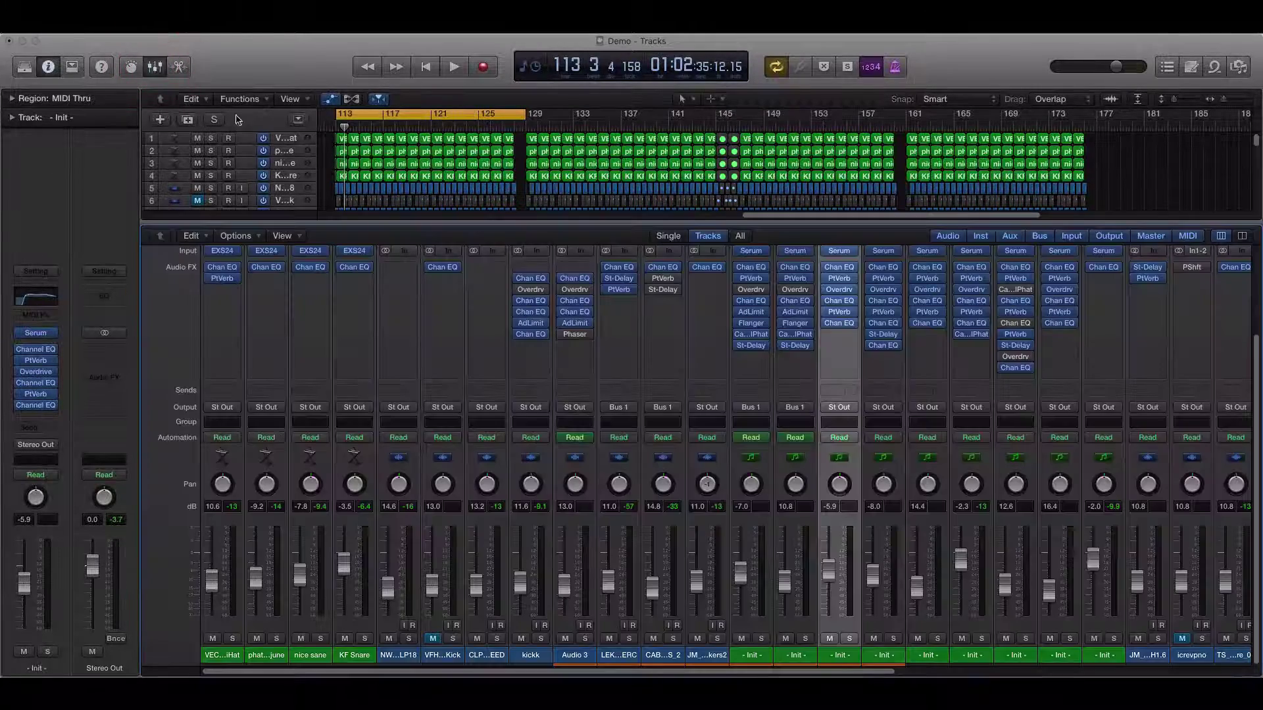
{"action": "left_click_drag", "start_coordinate": [467, 671], "coordinate": [910, 632]}
{"action": "scroll", "coordinate": [282, 598], "scroll_direction": "left", "scroll_amount": 10}
{"action": "left_click_drag", "start_coordinate": [364, 673], "coordinate": [903, 634]}
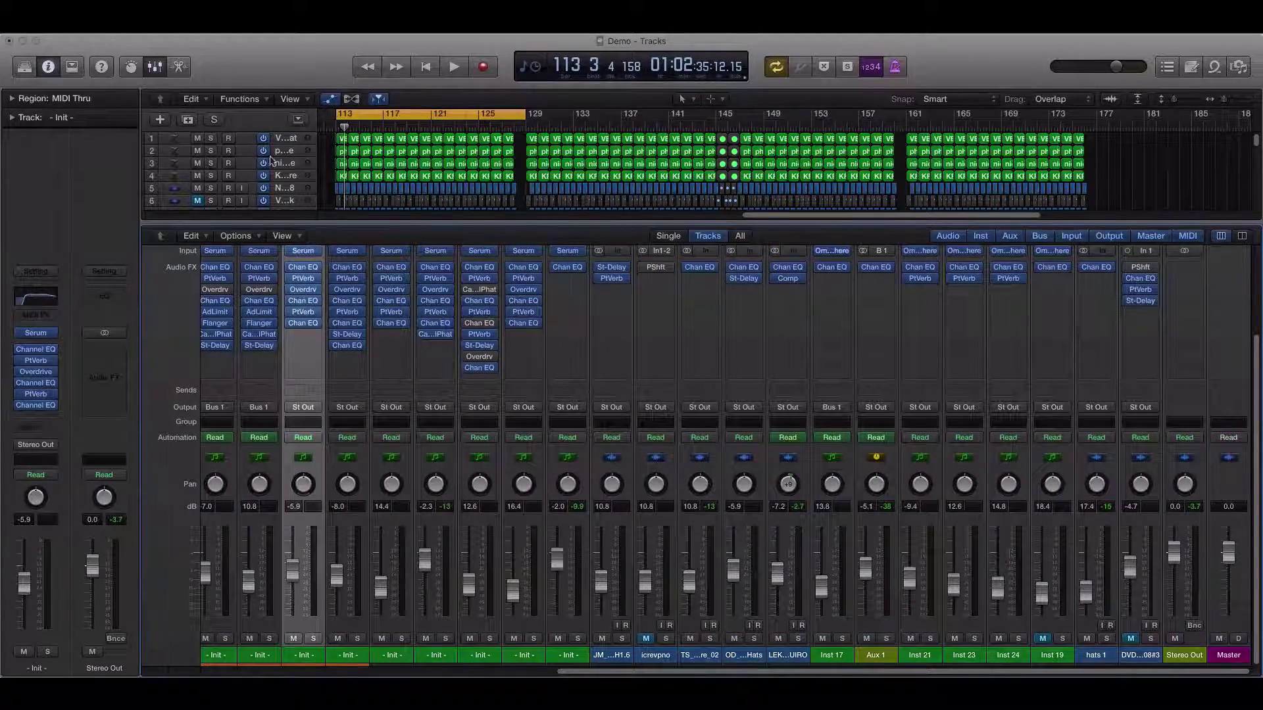
{"action": "left_click", "coordinate": [154, 66]}
{"action": "key", "text": "space"}
{"action": "key", "text": "space"}
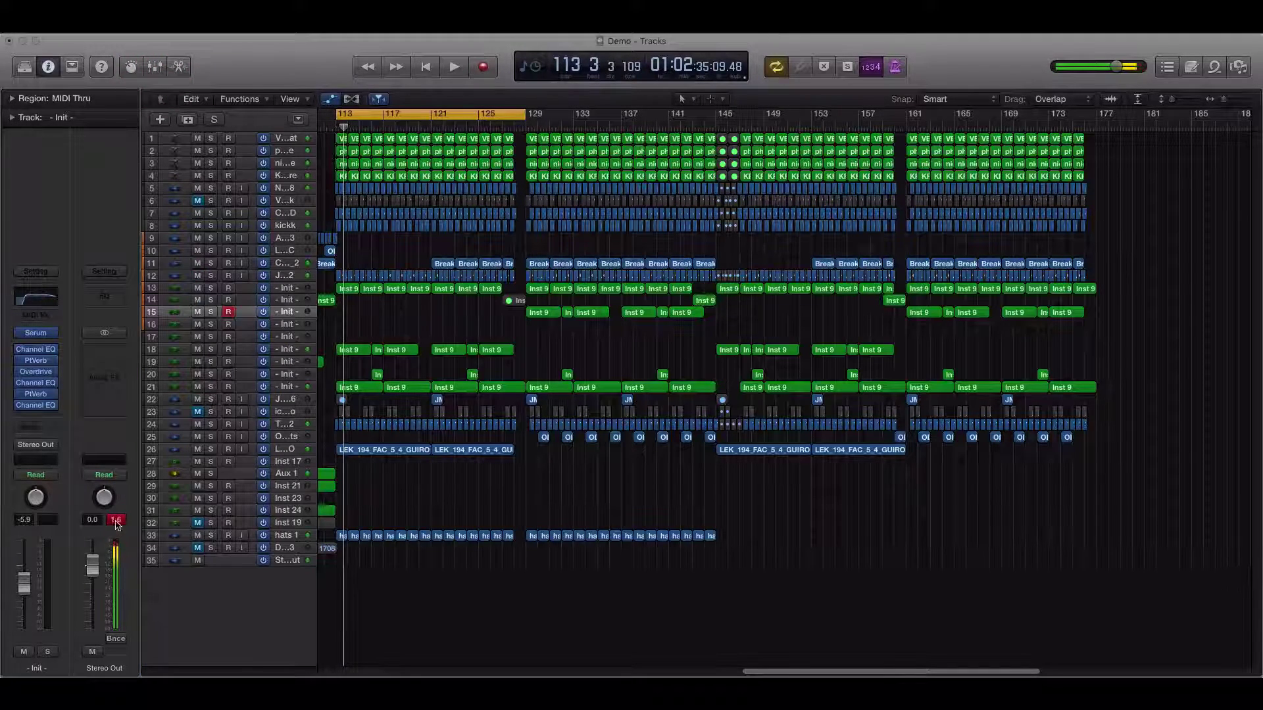
{"action": "left_click", "coordinate": [287, 324]}
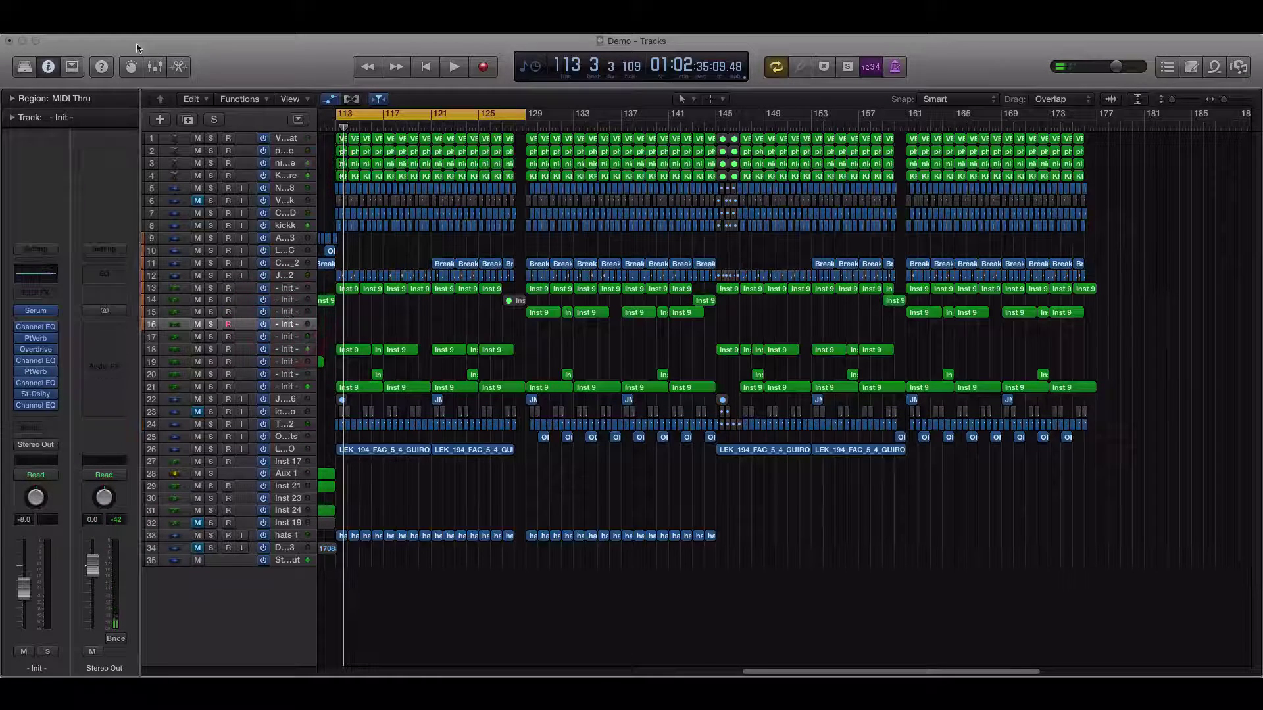
{"action": "left_click", "coordinate": [157, 65]}
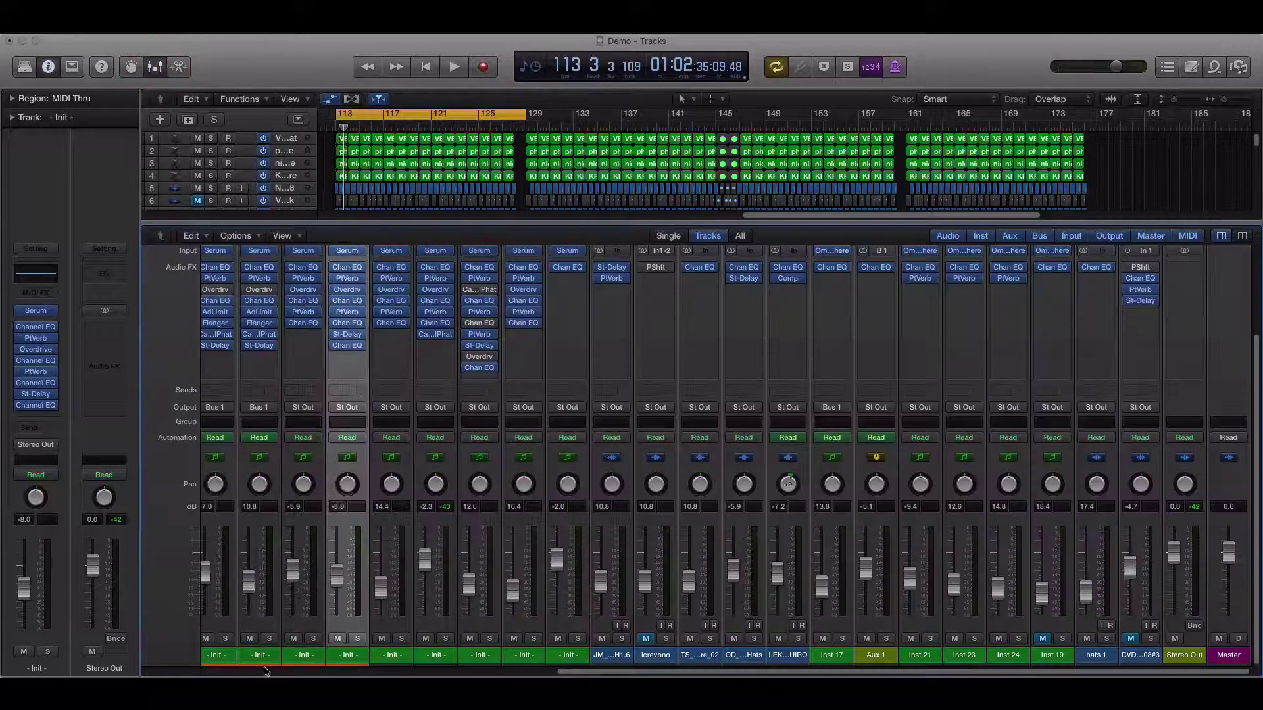
Step: Select the hi-hat track and pull the linked channel faders down slightly together
{"action": "left_click_drag", "start_coordinate": [626, 671], "coordinate": [242, 641]}
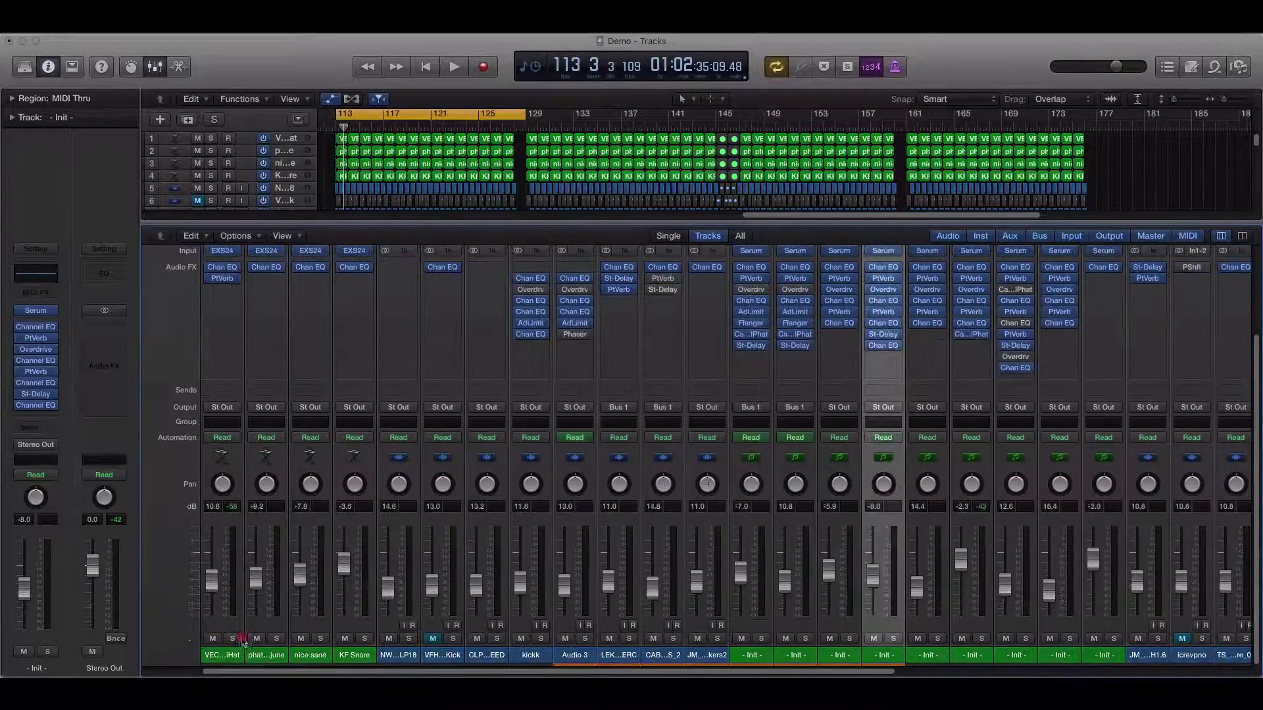
{"action": "left_click", "coordinate": [211, 655]}
{"action": "scroll", "coordinate": [1259, 626], "scroll_direction": "right", "scroll_amount": 2}
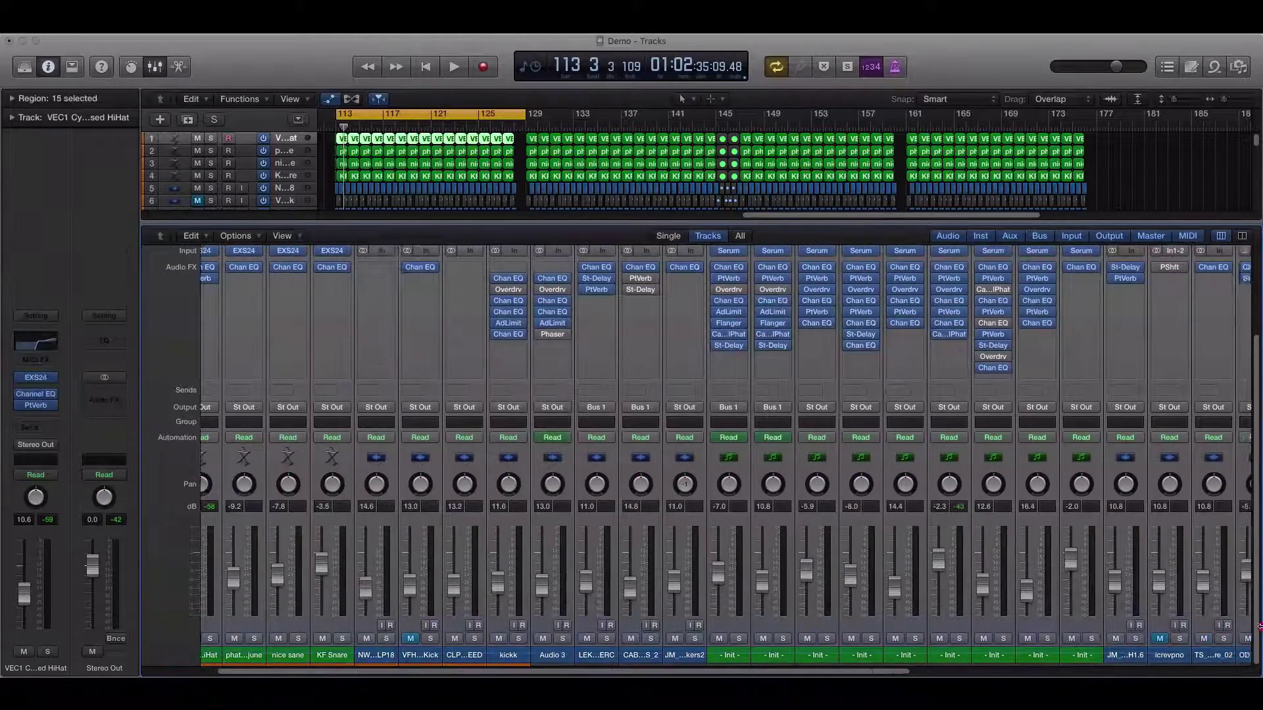
{"action": "scroll", "coordinate": [1260, 626], "scroll_direction": "right", "scroll_amount": 10}
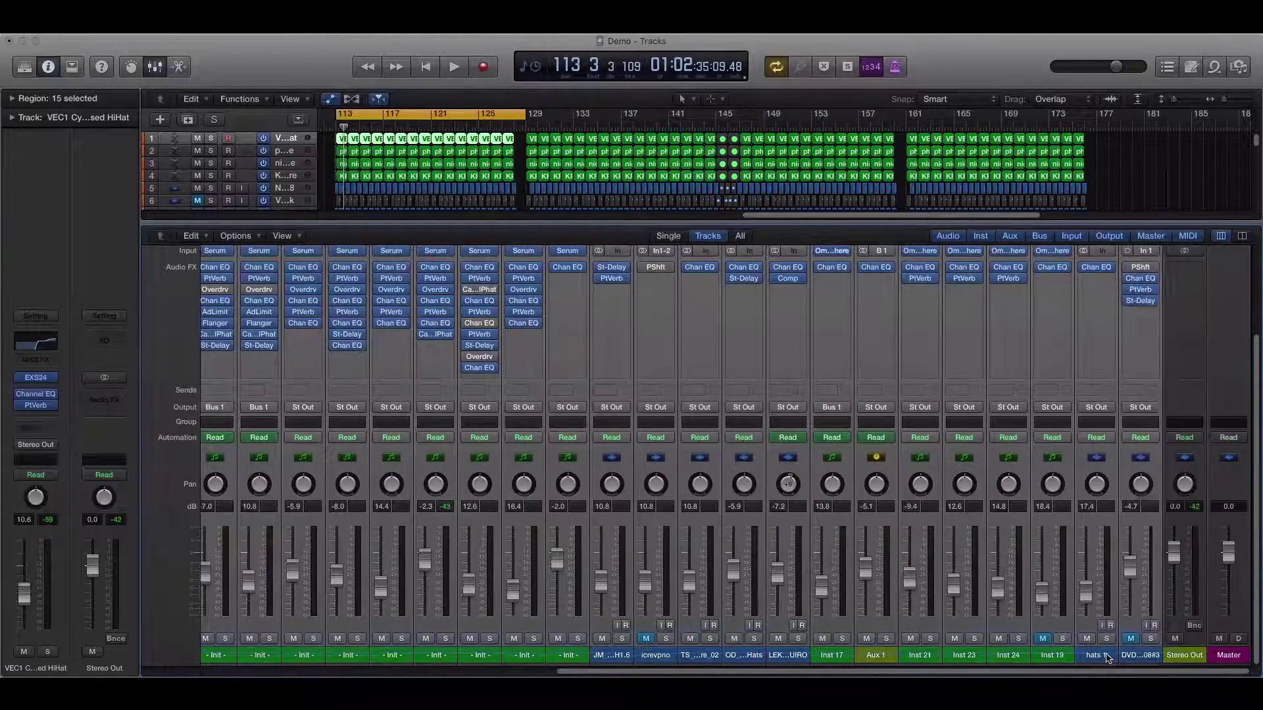
{"action": "mouse_move", "coordinate": [1129, 564]}
{"action": "left_mouse_down"}
{"action": "mouse_move", "coordinate": [1129, 581]}
{"action": "mouse_move", "coordinate": [1126, 561]}
{"action": "left_mouse_up"}
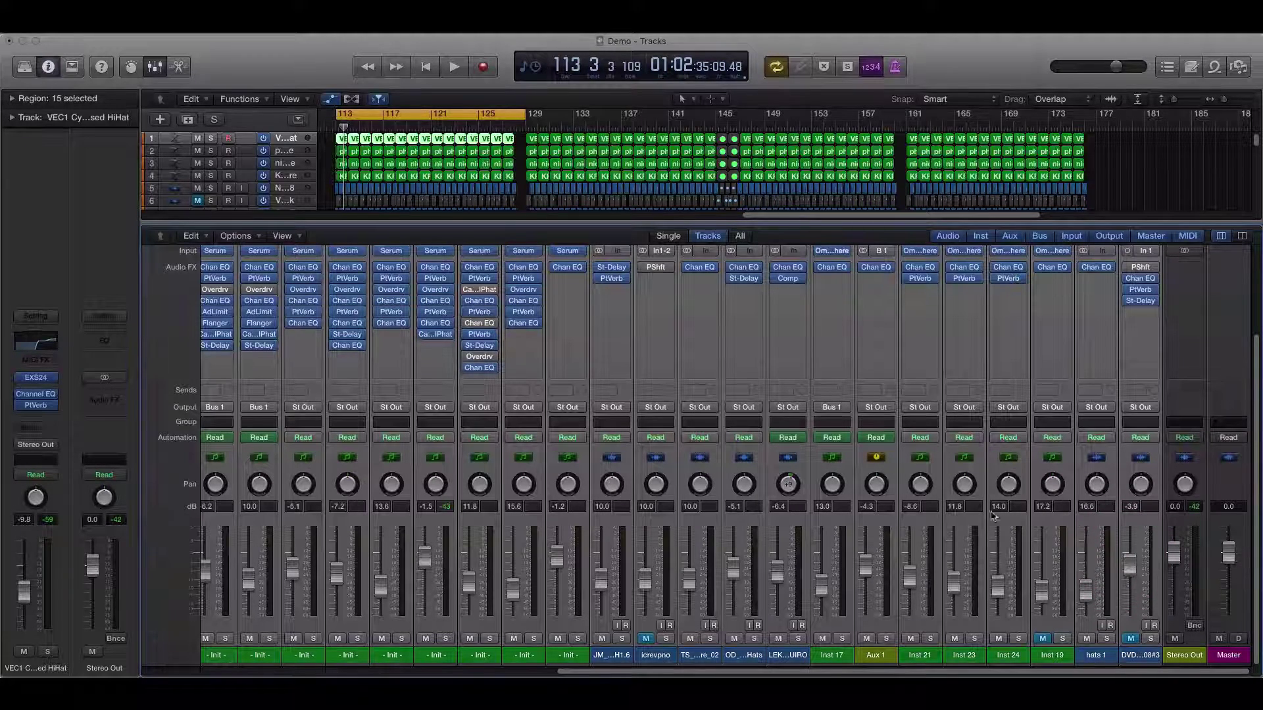
{"action": "left_click_drag", "start_coordinate": [557, 556], "coordinate": [578, 574]}
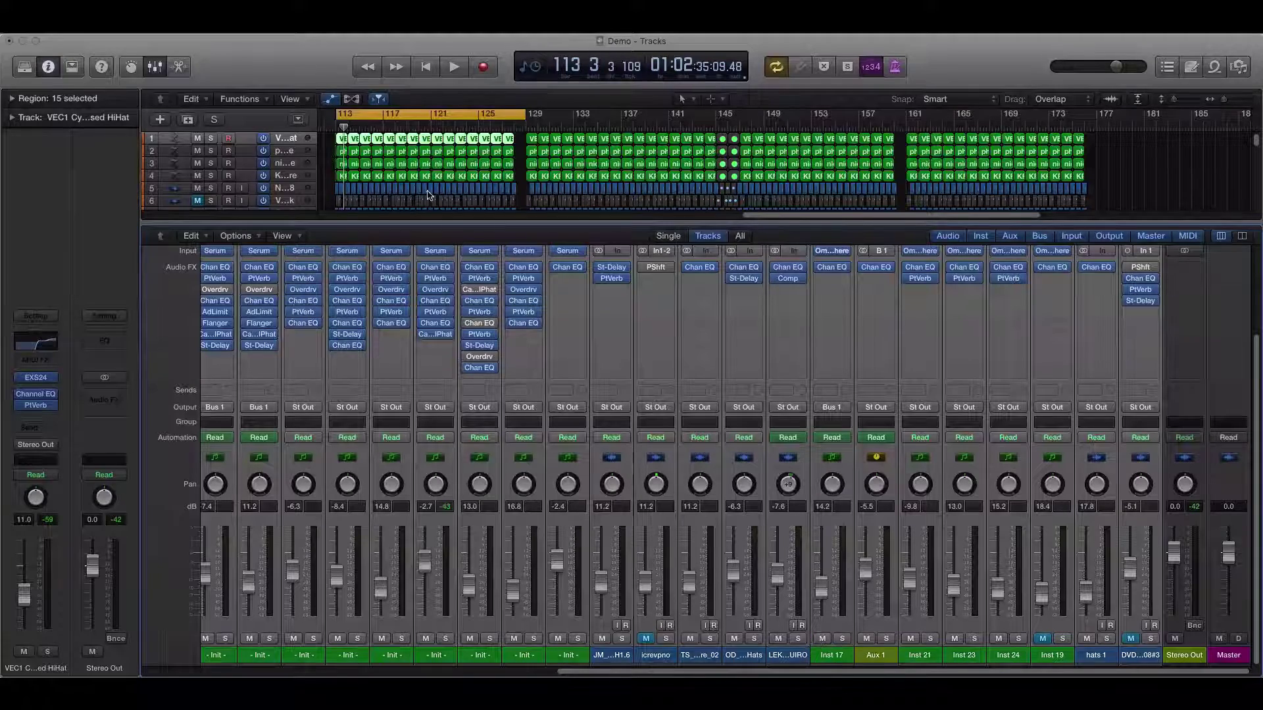
Step: Hide the mixer and insert a stereo Gain plug-in on the Stereo Out channel
{"action": "left_click", "coordinate": [154, 65]}
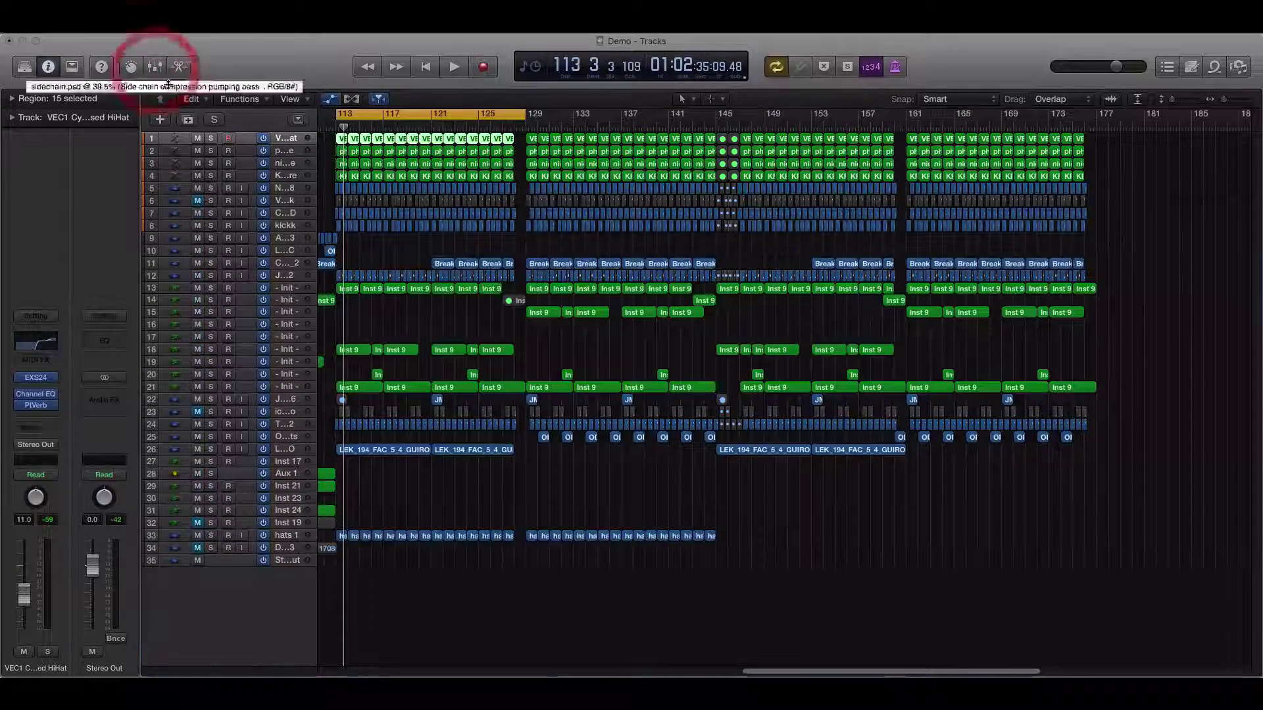
{"action": "left_click", "coordinate": [118, 397]}
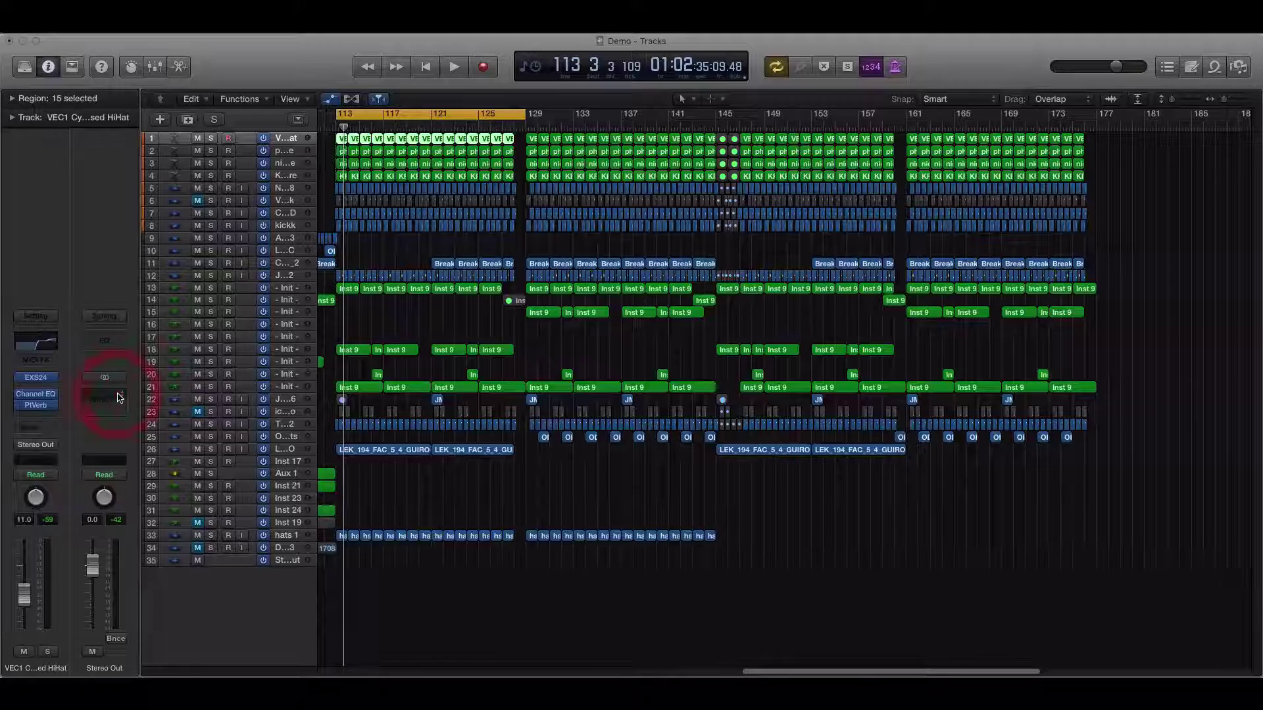
{"action": "mouse_move", "coordinate": [138, 534]}
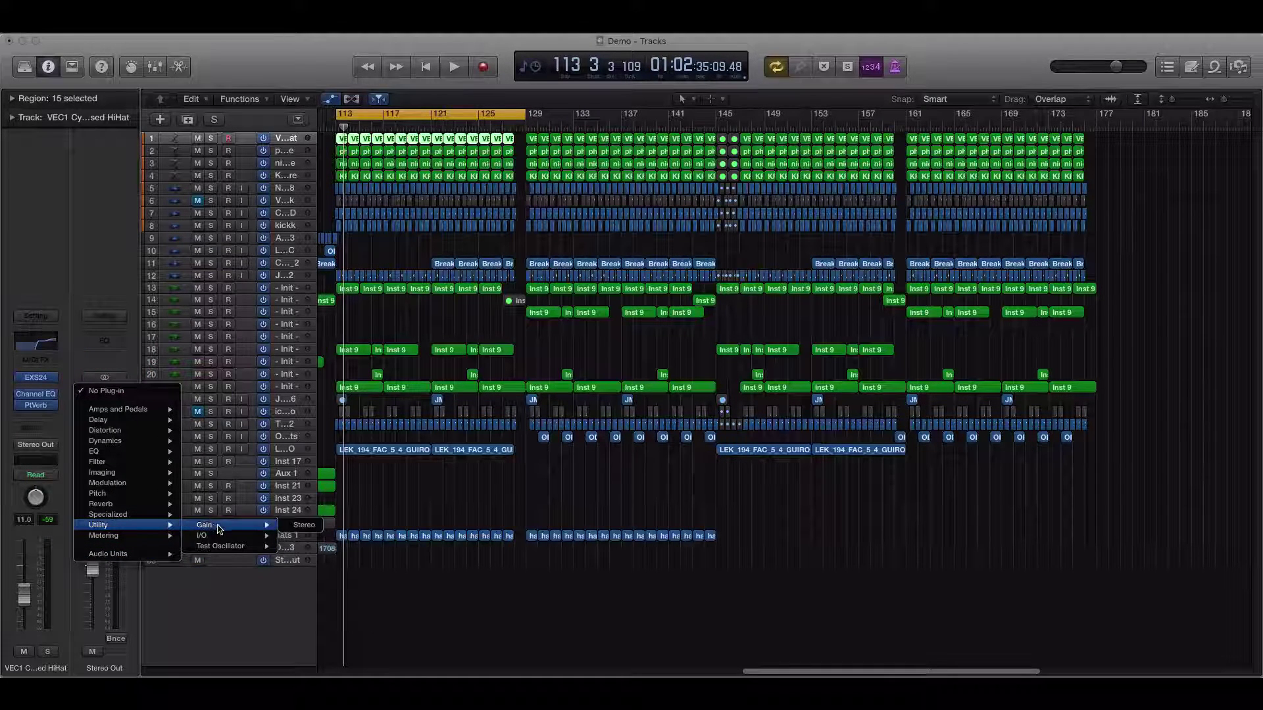
{"action": "left_click", "coordinate": [217, 526]}
Step: Turn the Stereo Out Gain down to -9.9 dB and briefly play the song to check
{"action": "left_click_drag", "start_coordinate": [195, 86], "coordinate": [798, 269]}
{"action": "left_click_drag", "start_coordinate": [684, 361], "coordinate": [679, 393]}
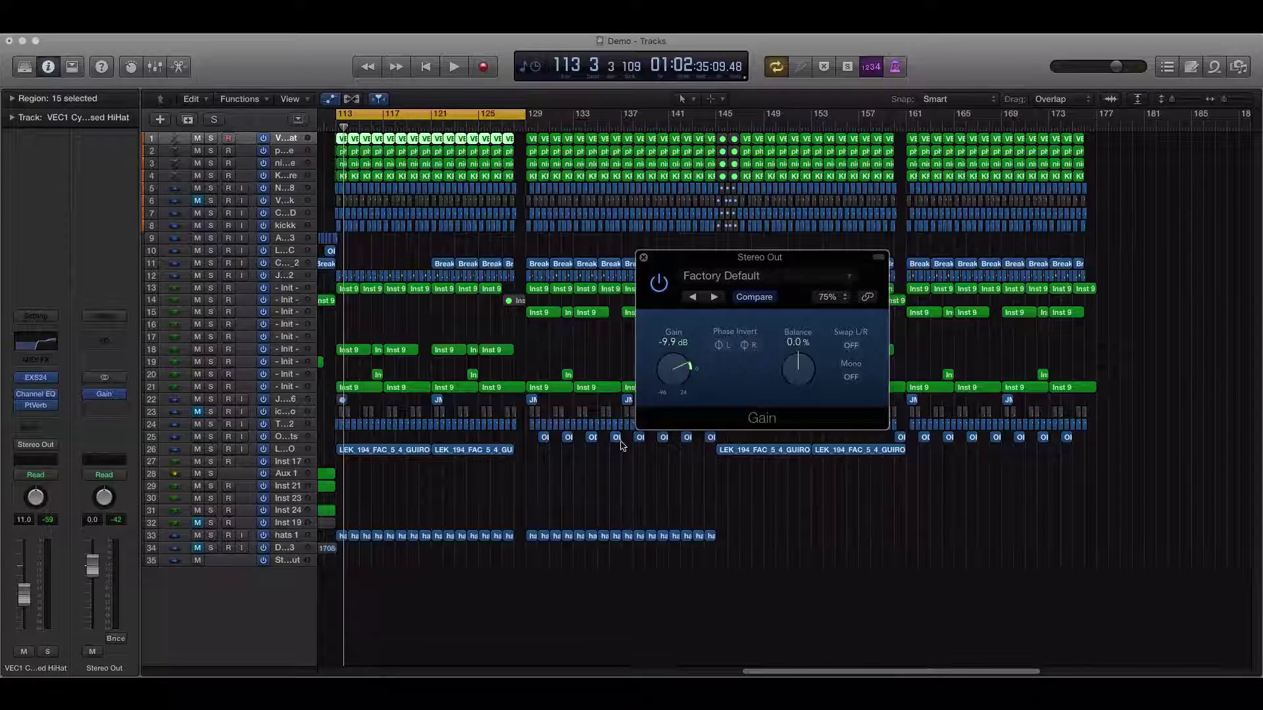
{"action": "key", "text": "space"}
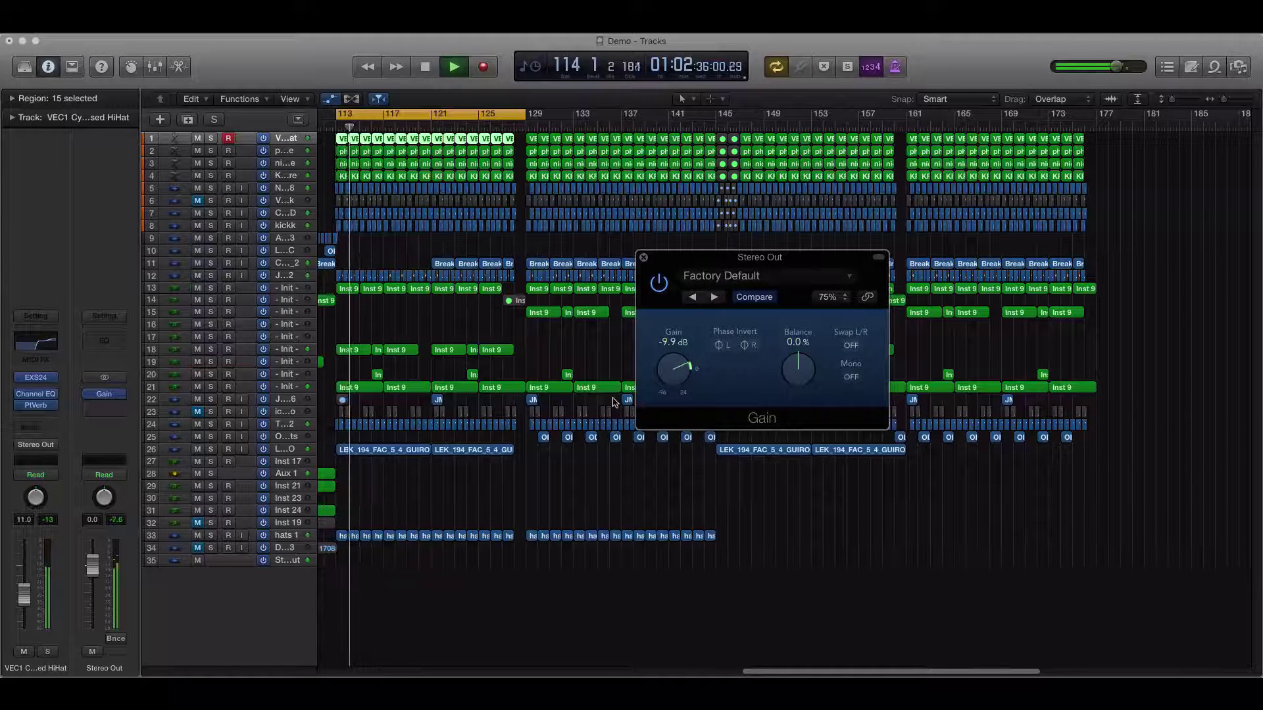
{"action": "key", "text": "space"}
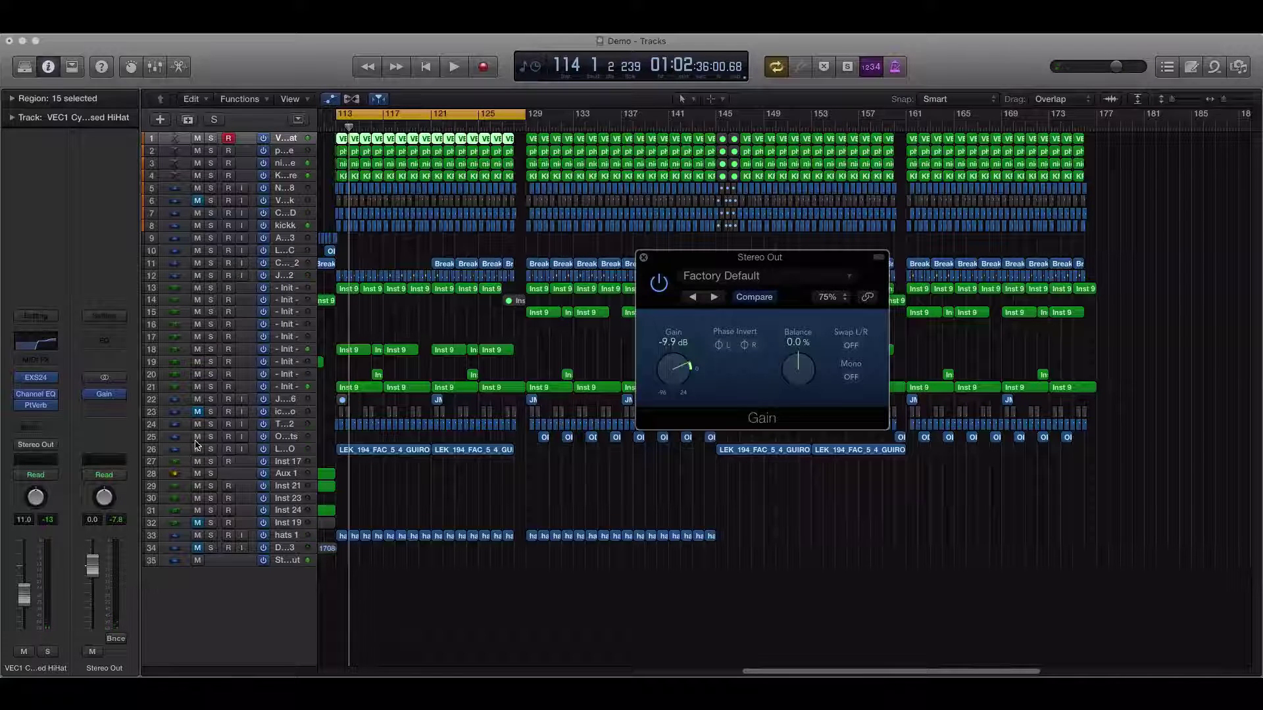
Step: Insert an Adaptive Limiter in the next Stereo Out slot after Gain
{"action": "left_click", "coordinate": [109, 405]}
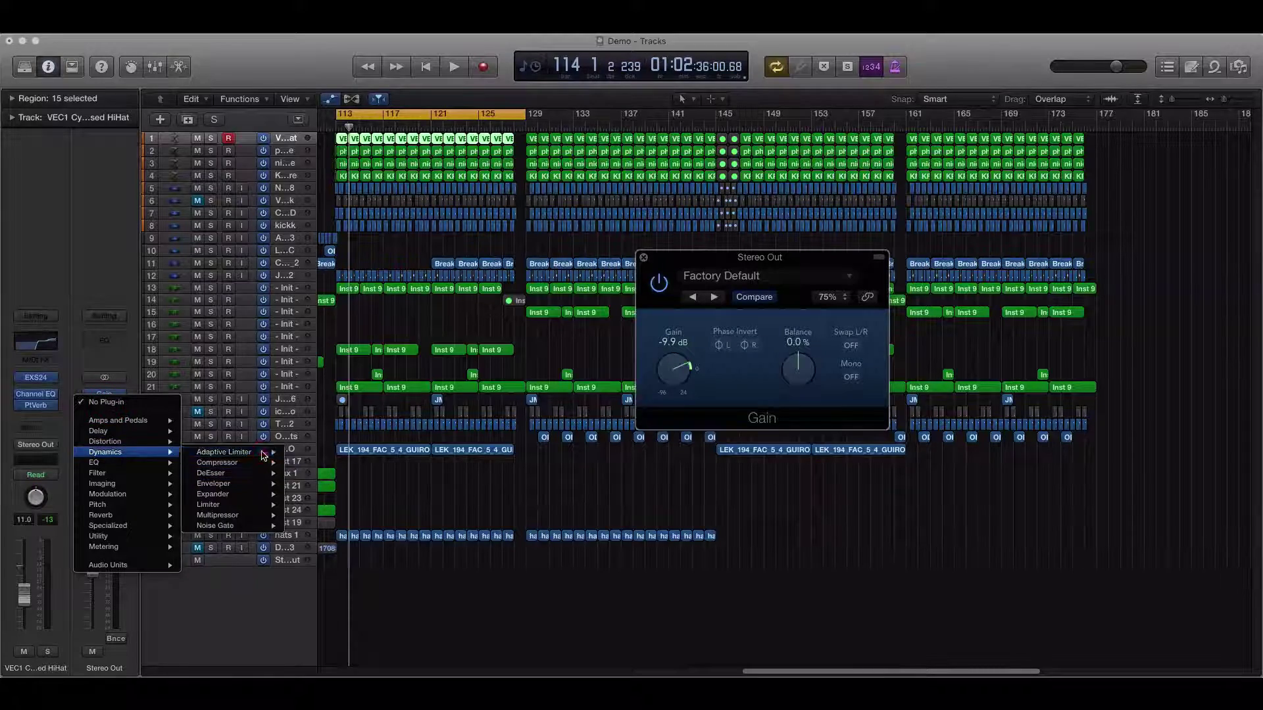
{"action": "left_click", "coordinate": [263, 454]}
{"action": "left_click_drag", "start_coordinate": [322, 79], "coordinate": [961, 381]}
Step: Place the limiter window beside the Gain window and lower the gain to -12.8 dB
{"action": "left_click_drag", "start_coordinate": [809, 262], "coordinate": [548, 238]}
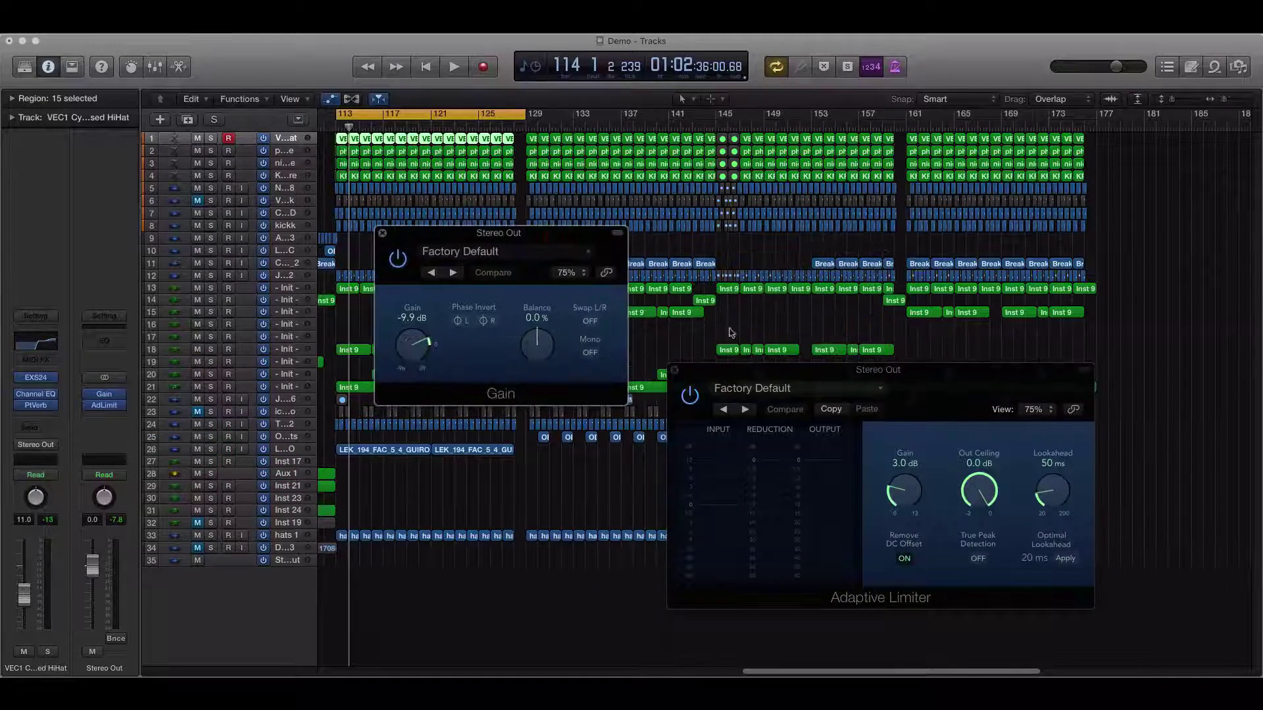
{"action": "left_click_drag", "start_coordinate": [767, 368], "coordinate": [737, 239]}
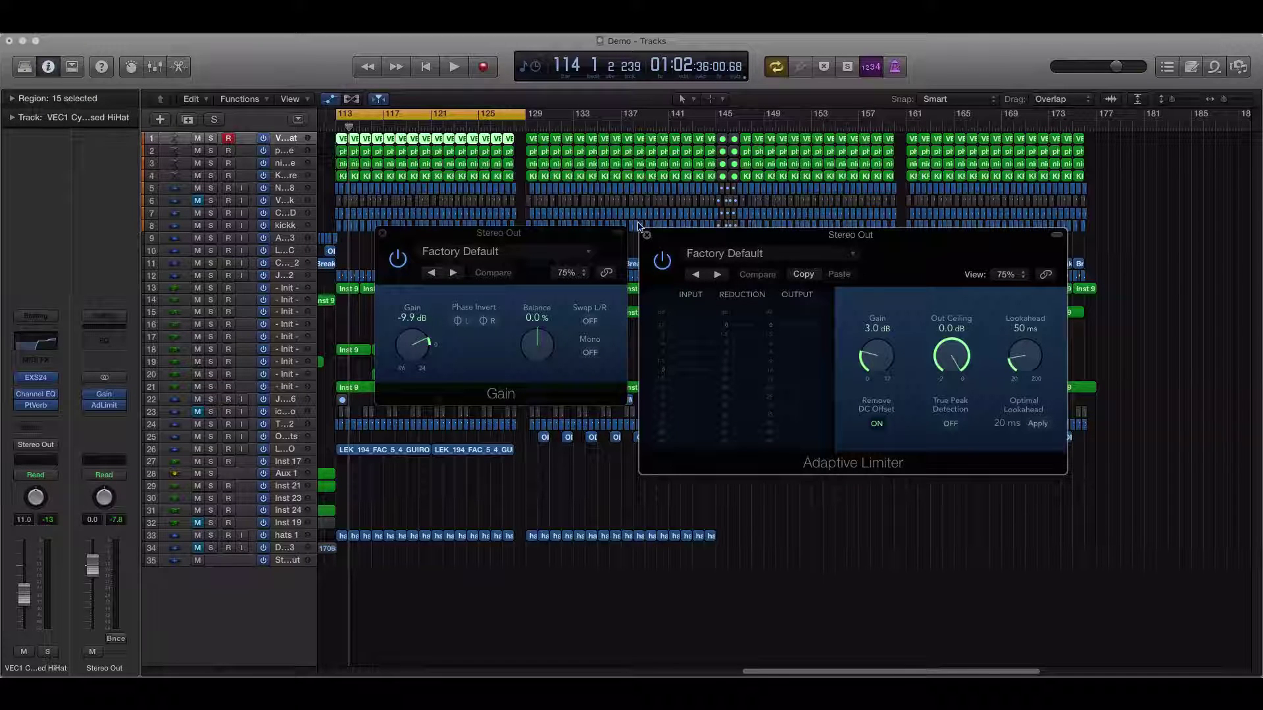
{"action": "left_click_drag", "start_coordinate": [666, 239], "coordinate": [678, 252]}
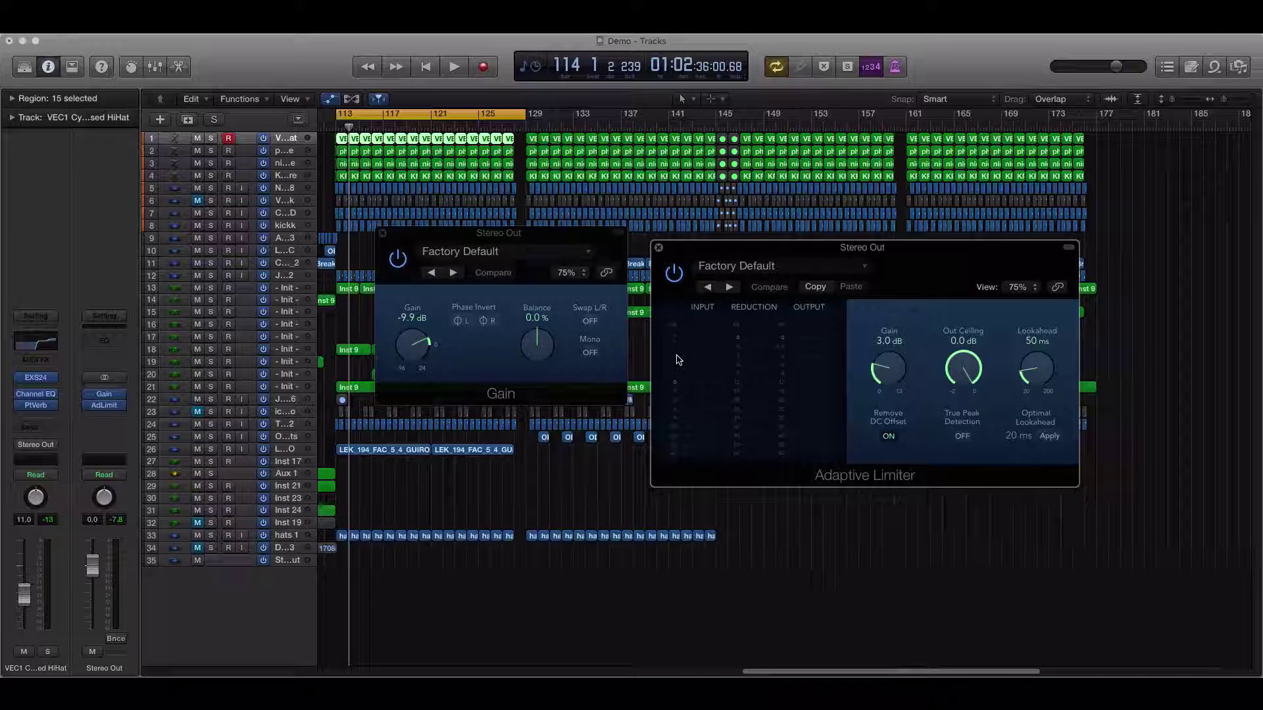
{"action": "left_click_drag", "start_coordinate": [413, 363], "coordinate": [410, 362]}
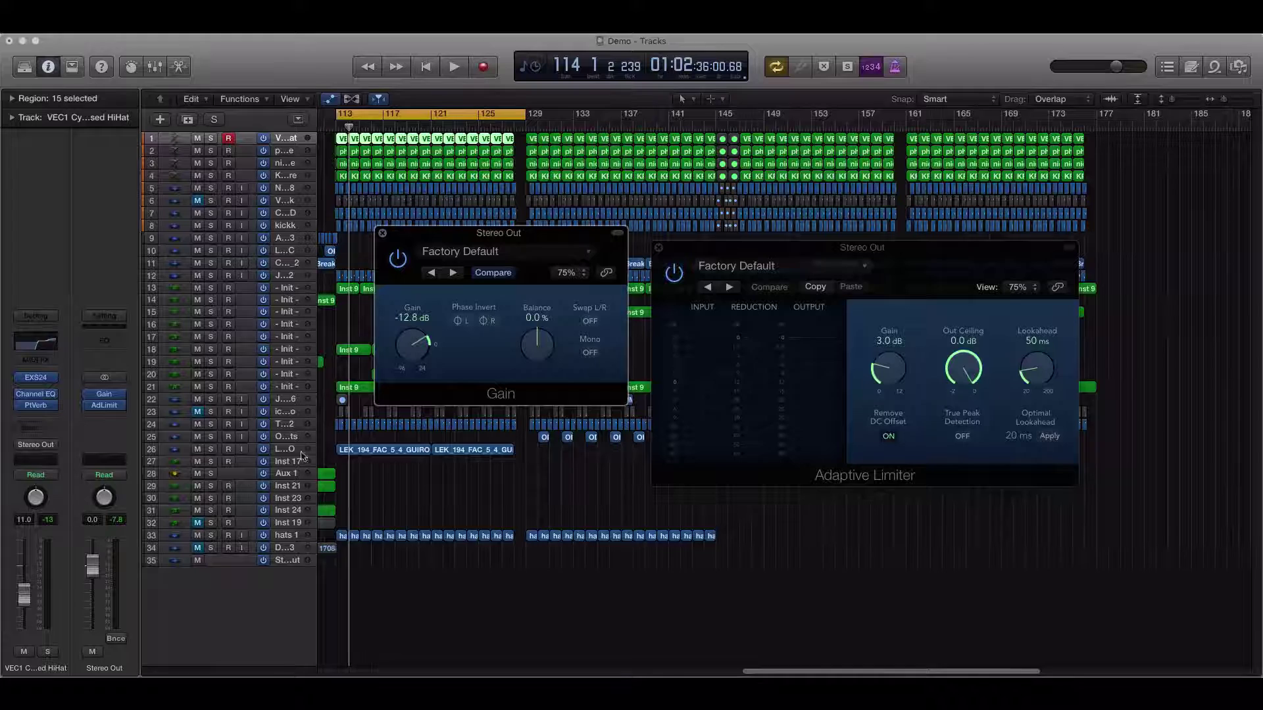
Step: Insert a stereo Level Meter after the Adaptive Limiter and move its window lower right
{"action": "left_click", "coordinate": [118, 418]}
{"action": "mouse_move", "coordinate": [122, 559]}
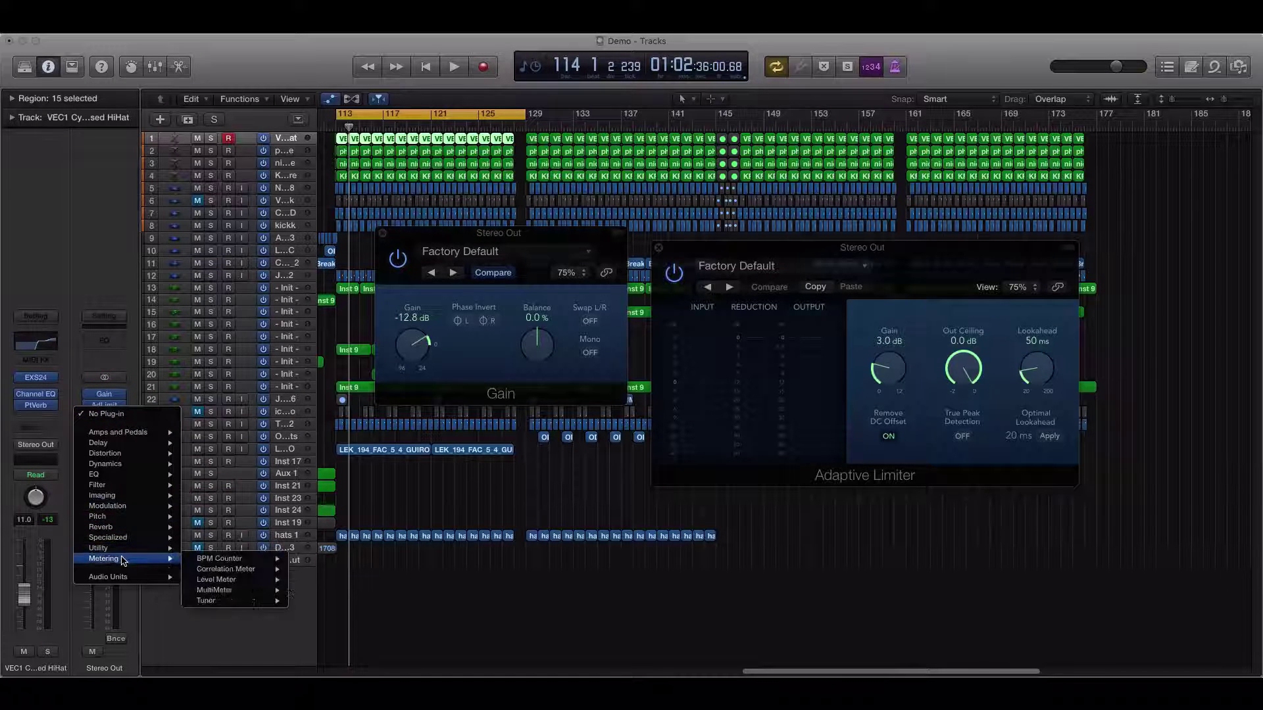
{"action": "left_click", "coordinate": [234, 582]}
{"action": "left_click_drag", "start_coordinate": [290, 71], "coordinate": [1009, 421]}
{"action": "left_click_drag", "start_coordinate": [754, 245], "coordinate": [744, 139]}
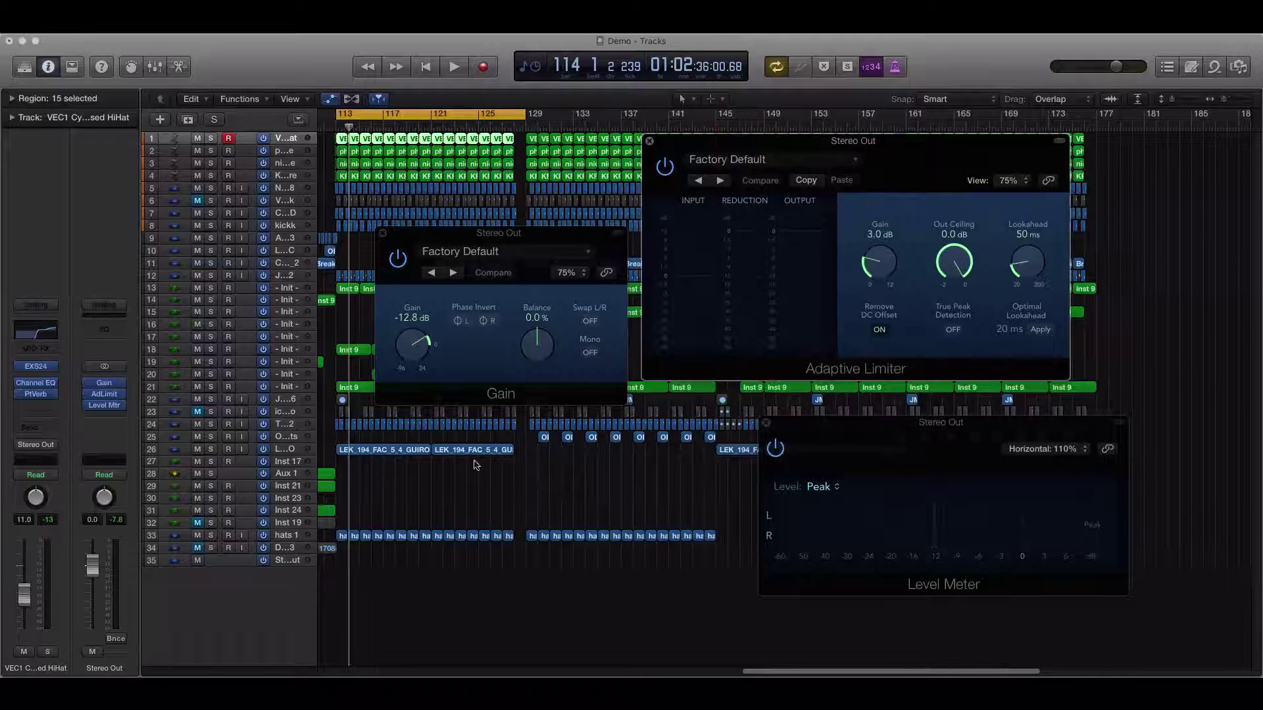
{"action": "mouse_move", "coordinate": [107, 407]}
Step: Raise the Stereo Out Gain to -11.4 dB during playback, then bring the Level Meter forward
{"action": "key", "text": "space"}
{"action": "left_click_drag", "start_coordinate": [417, 359], "coordinate": [416, 357]}
{"action": "key", "text": "space"}
{"action": "left_click", "coordinate": [1099, 516]}
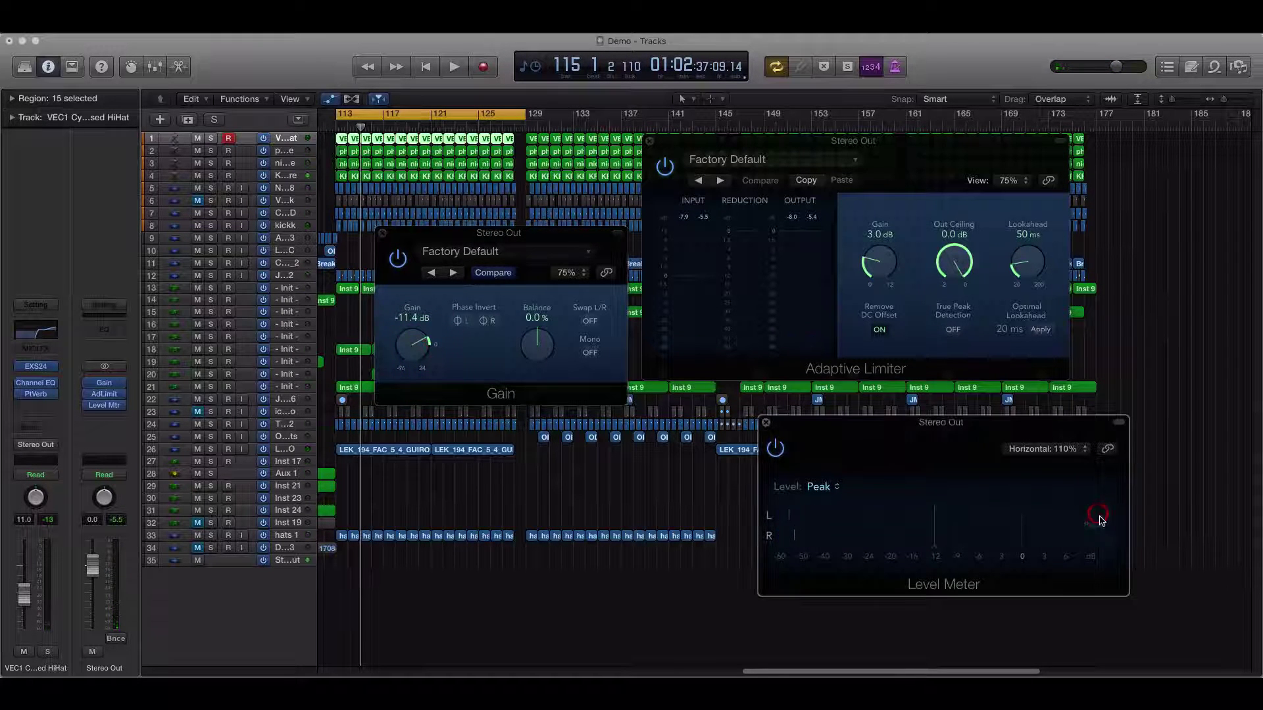